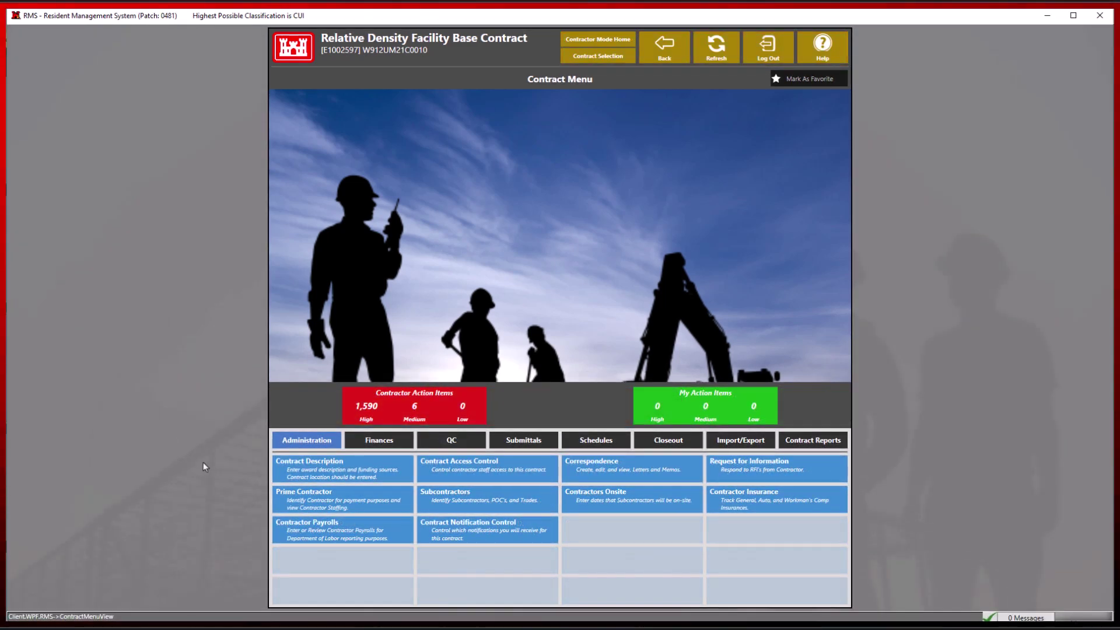
From the contract's correspondence letters, start a new Letter from Contractor entry numbered H-6
left_click(584, 470)
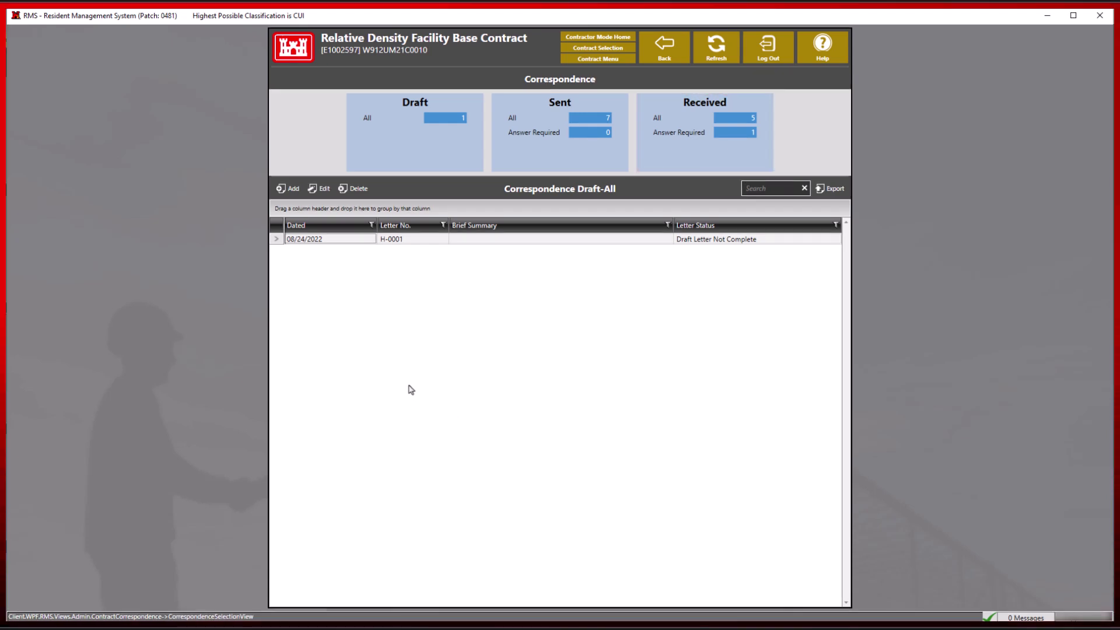
left_click(289, 189)
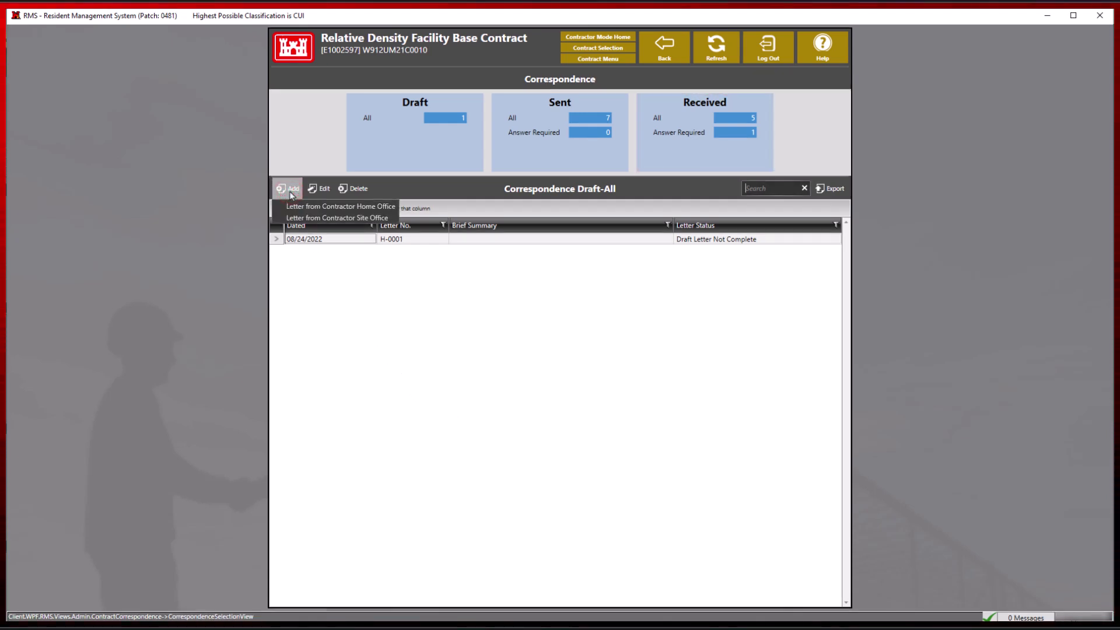
left_click(294, 206)
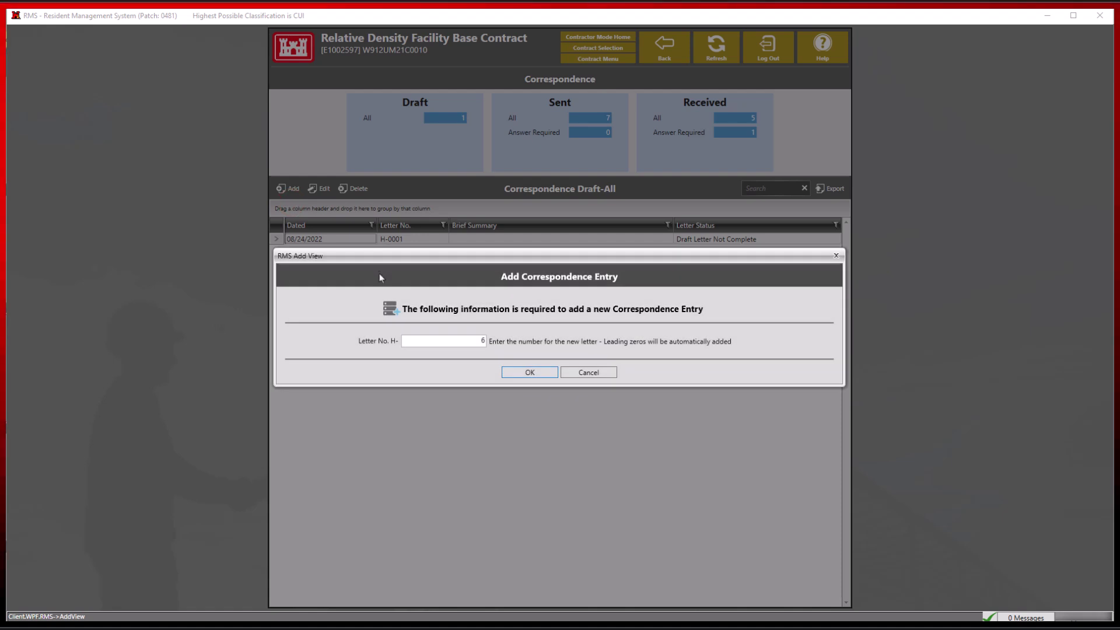
Create letter H-0006 dated 6/22/2024 and give it the summary 'Information'
left_click(507, 374)
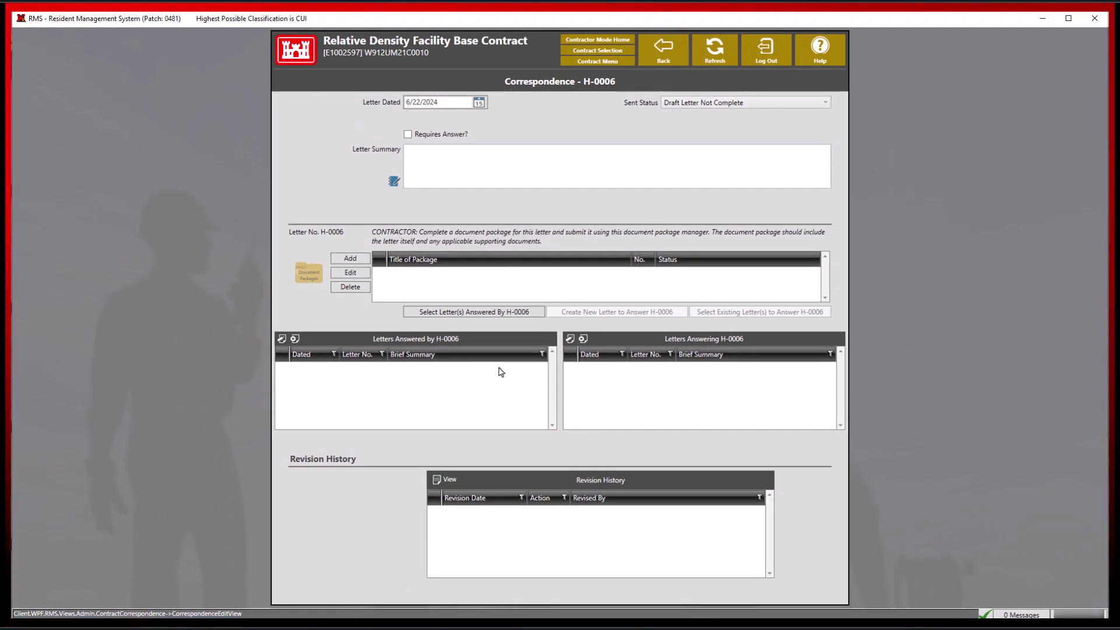
left_click(471, 173)
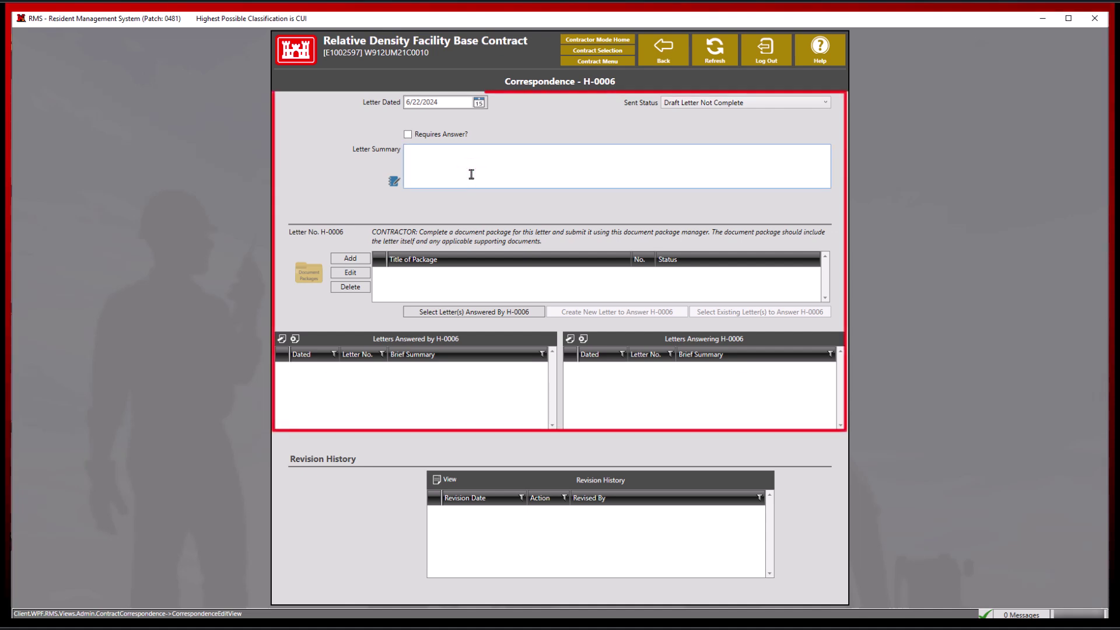
type("Information")
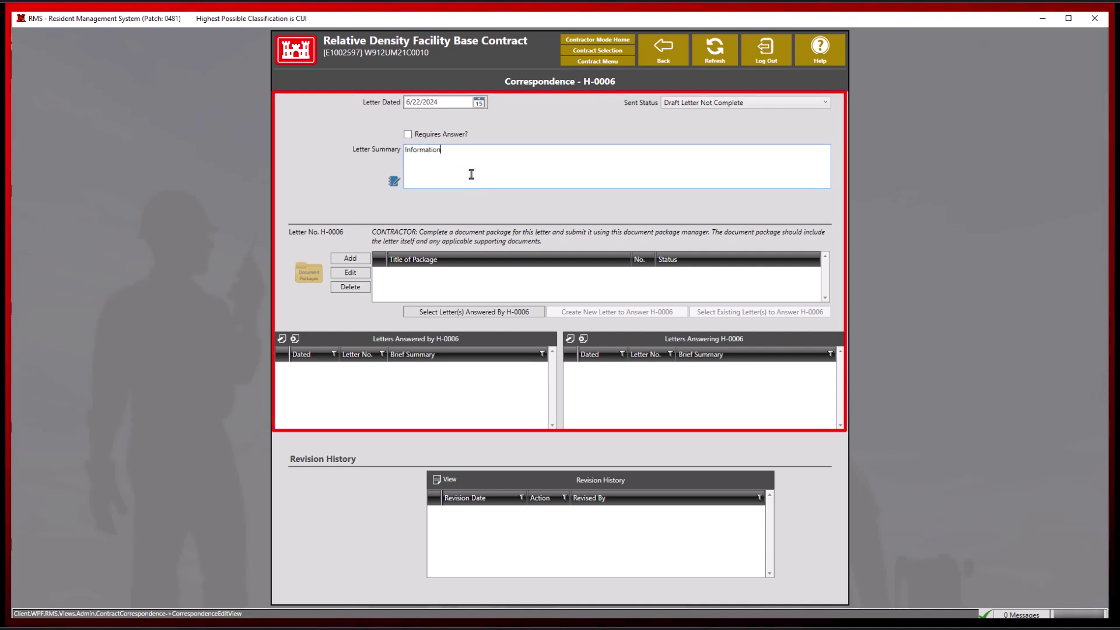
Attach BCDTESTCRASH.pdf to H-0006's document package and mark it Manually signed by Contractor
left_click(348, 258)
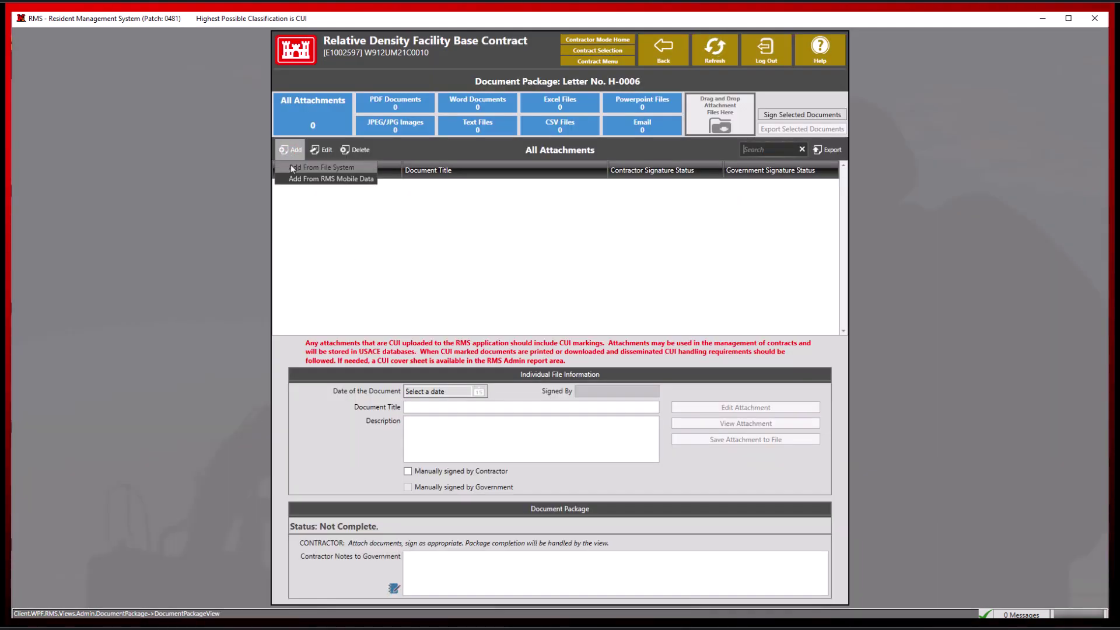
left_click(290, 151)
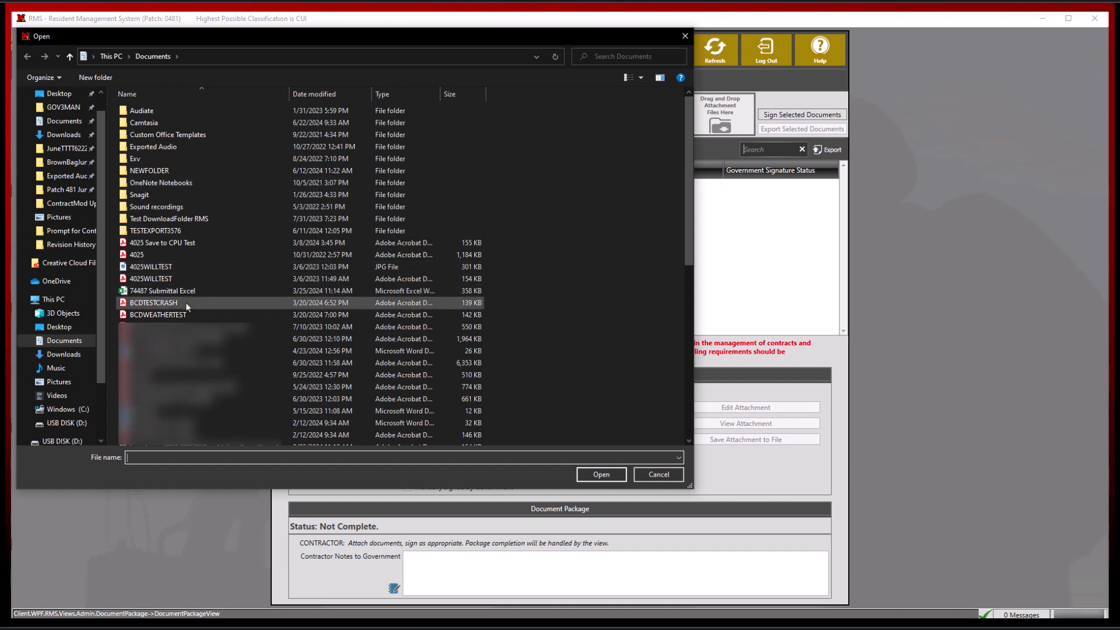
double_click(185, 304)
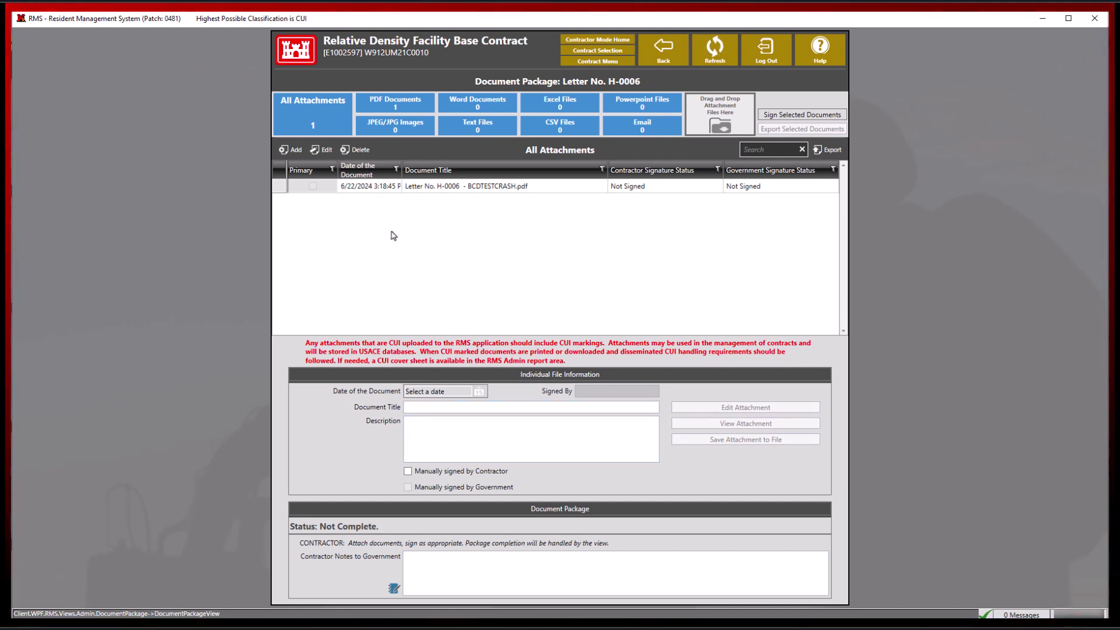
left_click(383, 184)
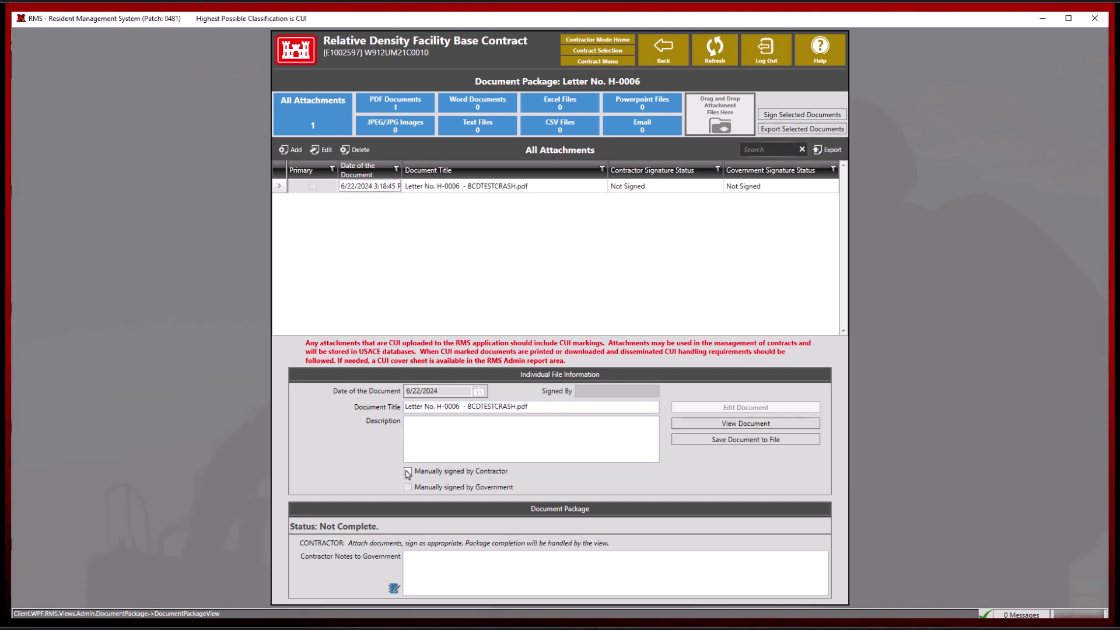
left_click(408, 471)
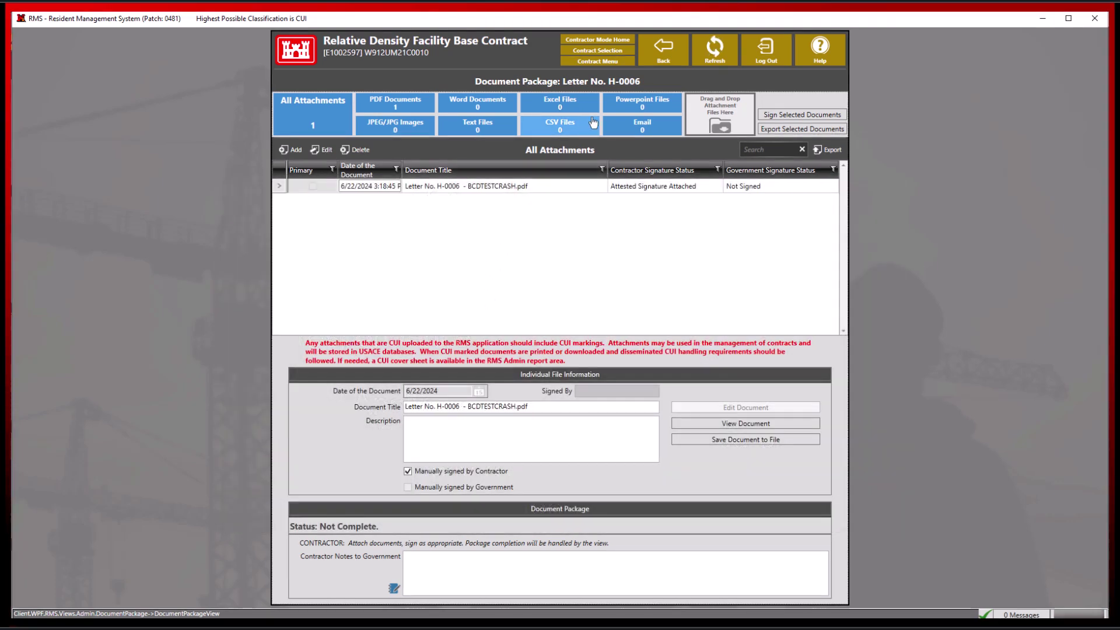
Set H-0006's Sent Status to 'Draft Letter Complete: Sent to Government' and confirm the warning
left_click(662, 61)
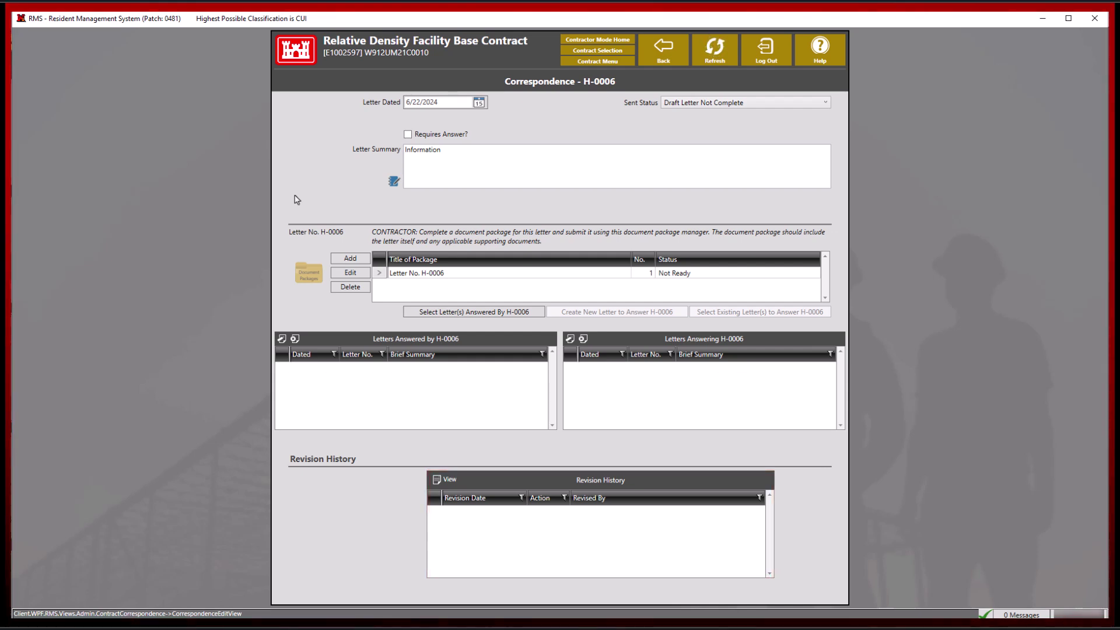
left_click(687, 104)
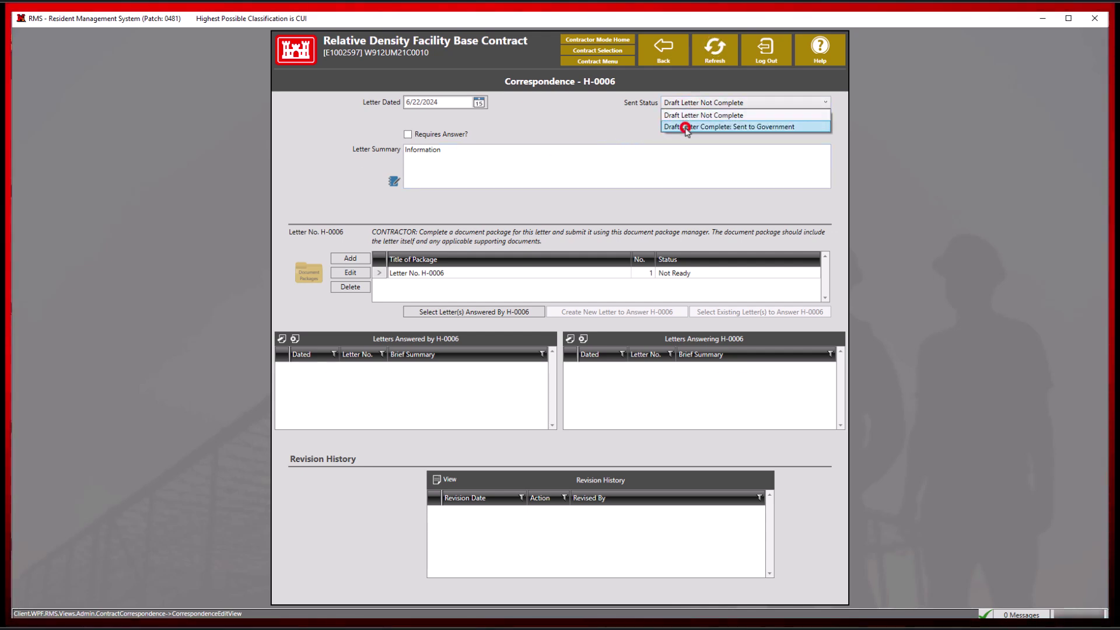
left_click(686, 128)
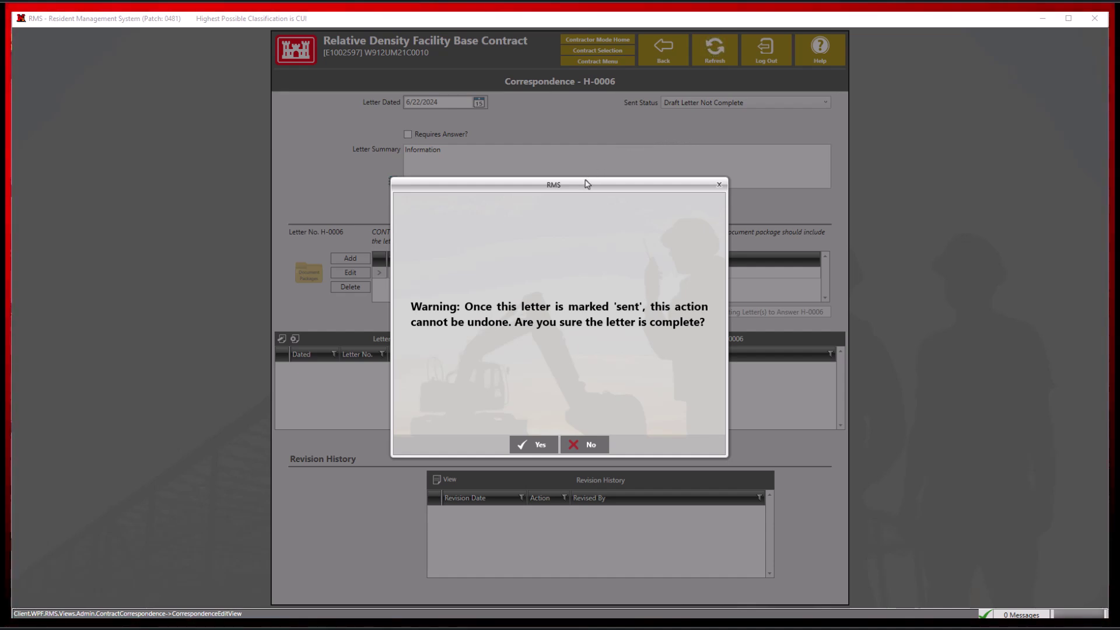
left_click(519, 445)
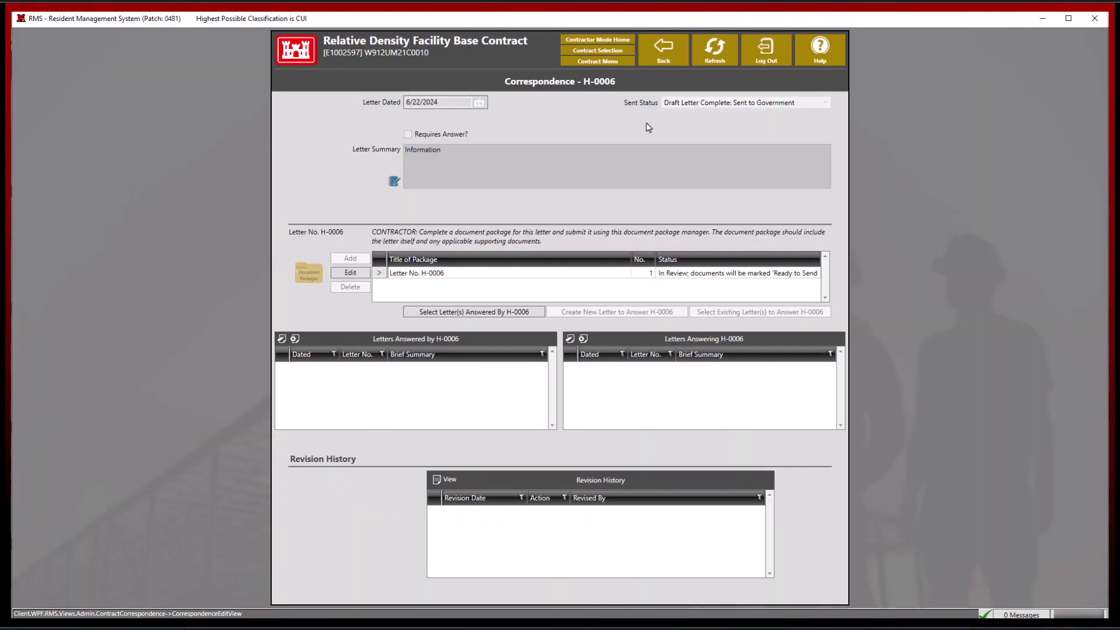
Open letter H-0006 from the Sent 'All' list and check its package status and Submit entry
left_click(661, 53)
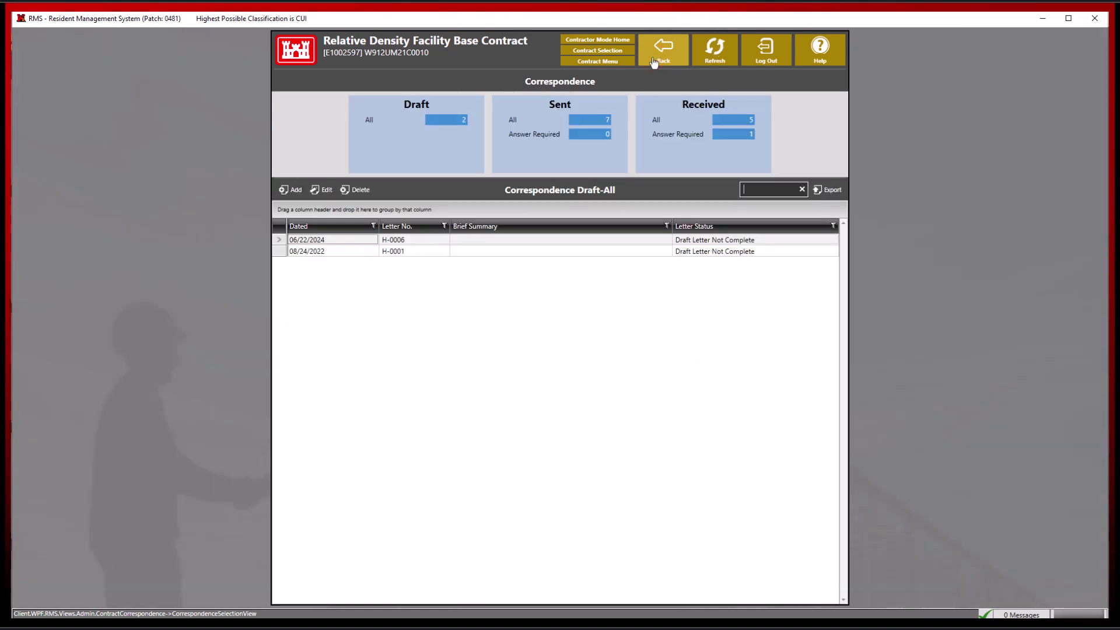
left_click(600, 121)
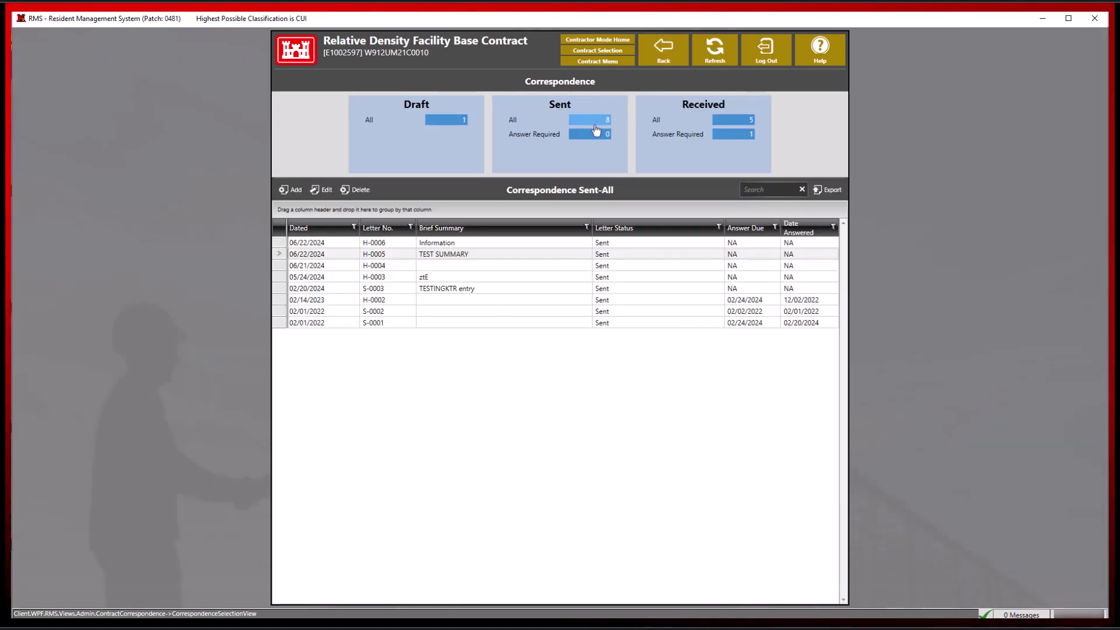
left_click(436, 245)
double_click(436, 245)
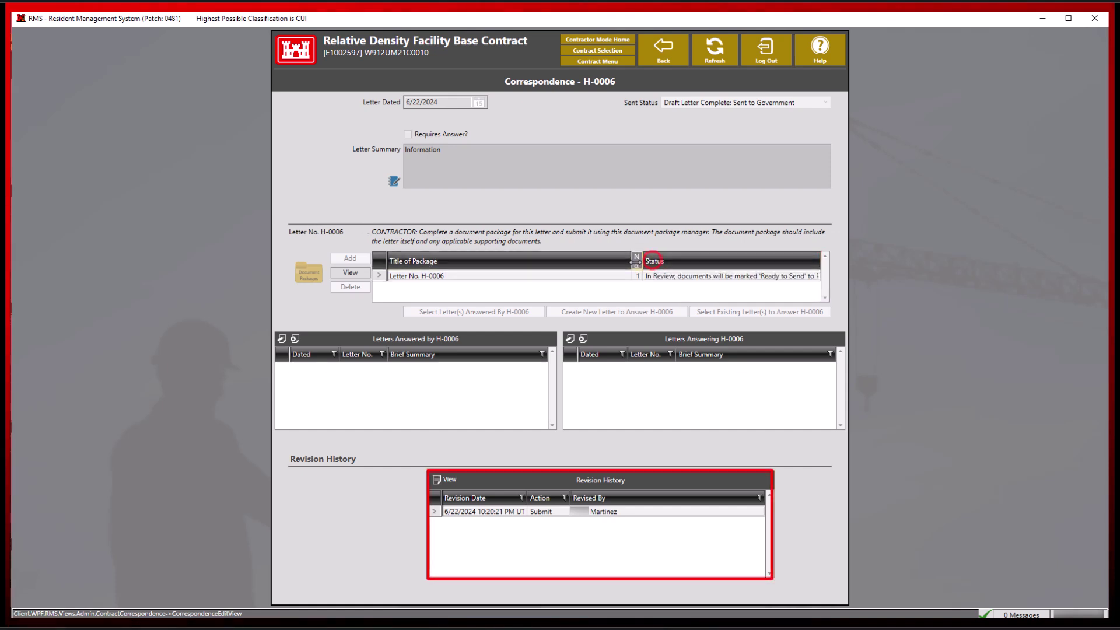
left_click_drag(630, 262, 495, 264)
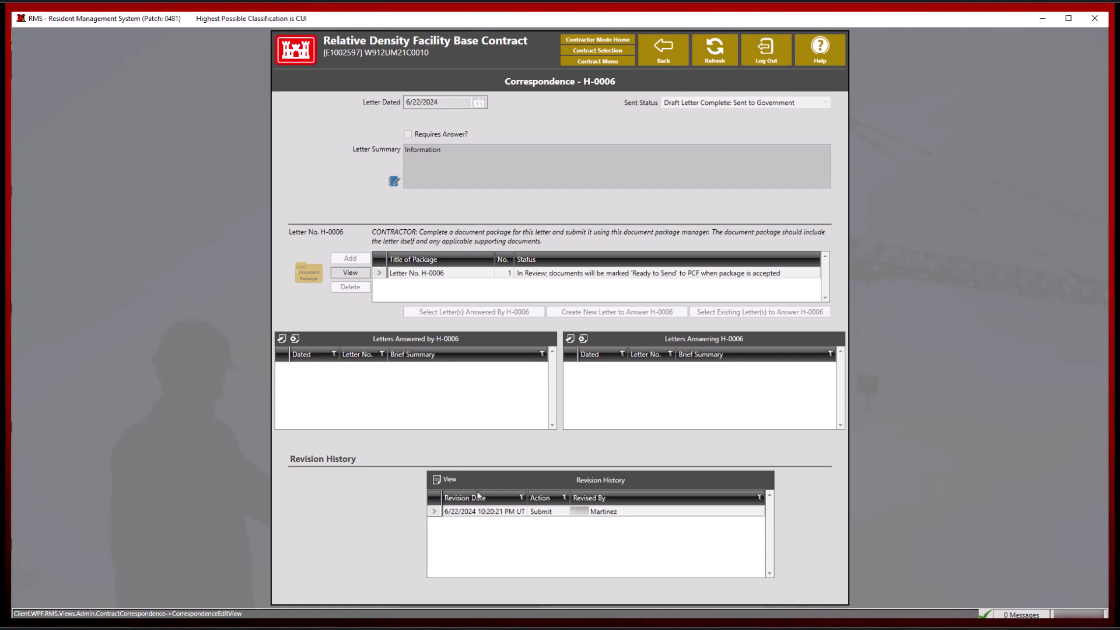
double_click(478, 511)
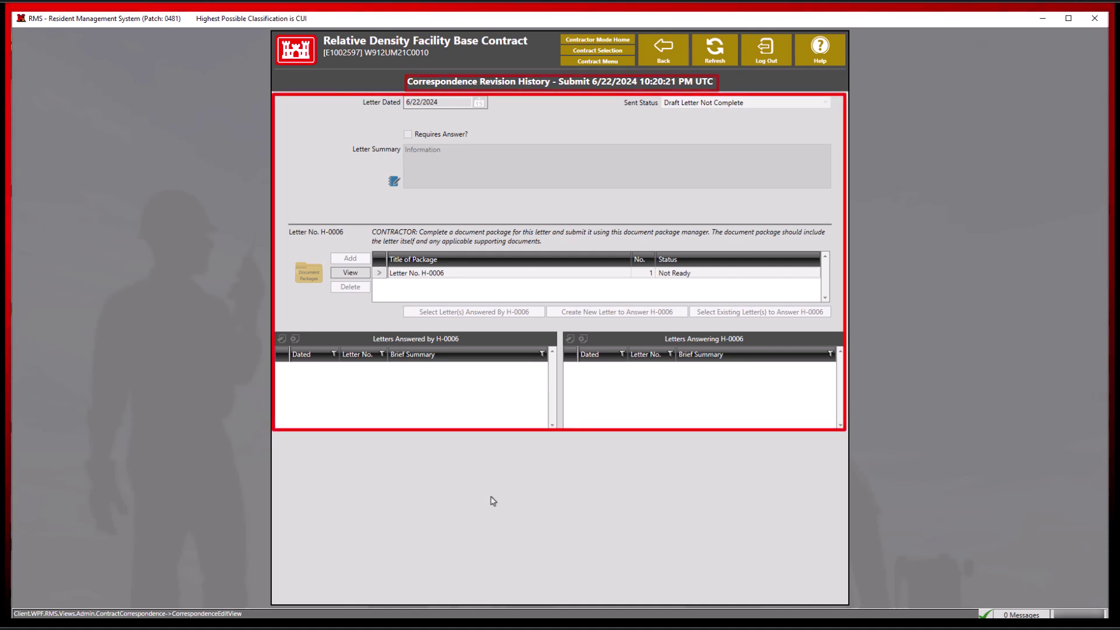
In Government mode, open letter H-0006 from the Received 'All' list
left_click(668, 63)
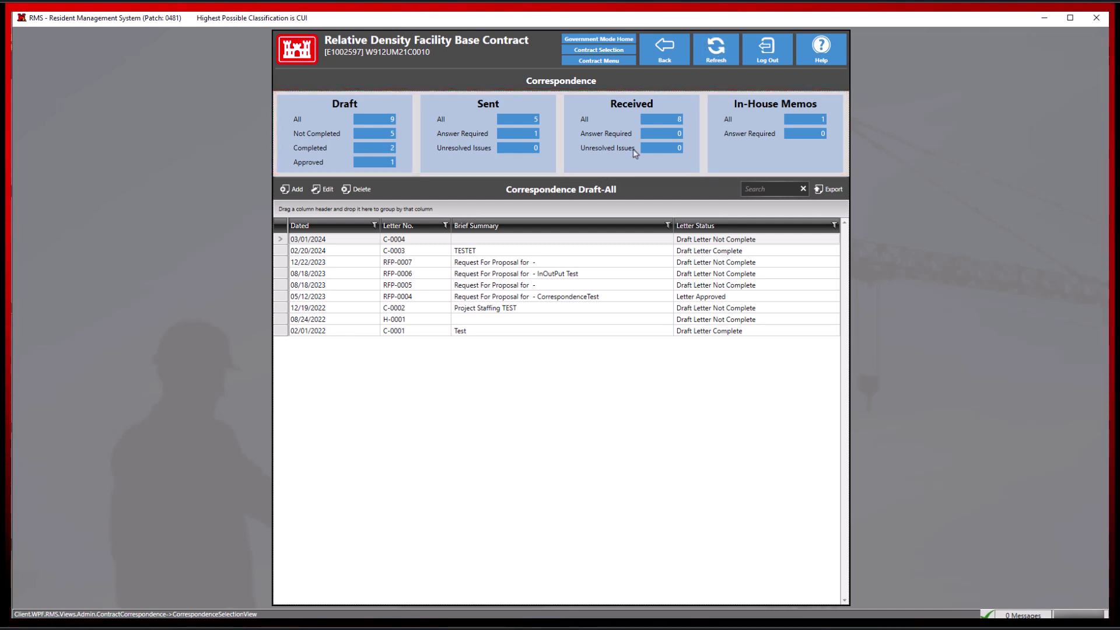
left_click(663, 121)
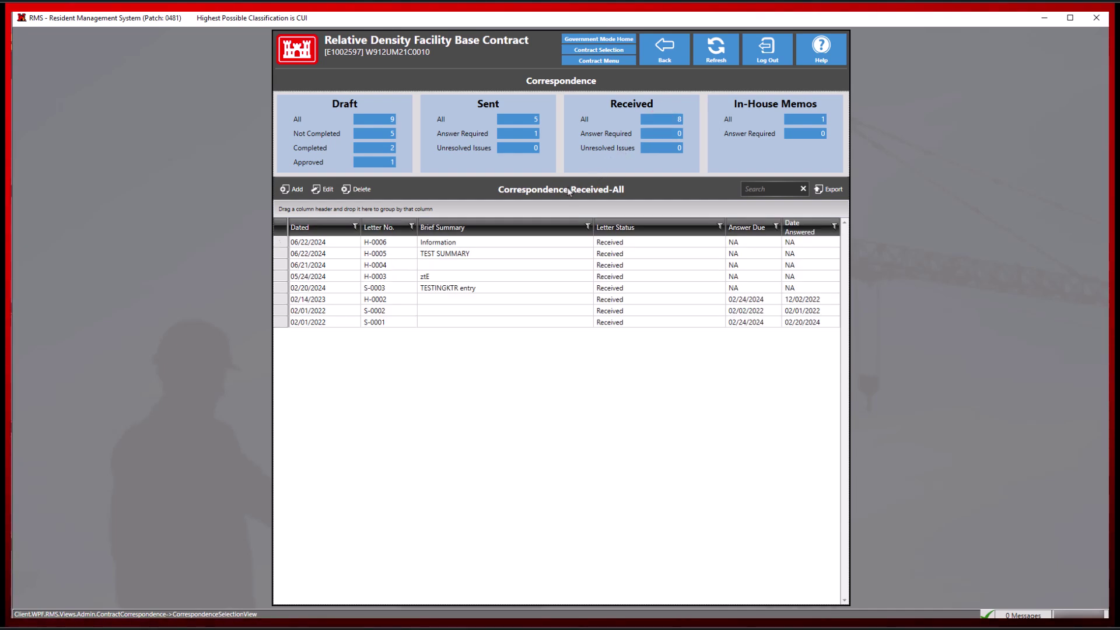
left_click(496, 242)
double_click(496, 242)
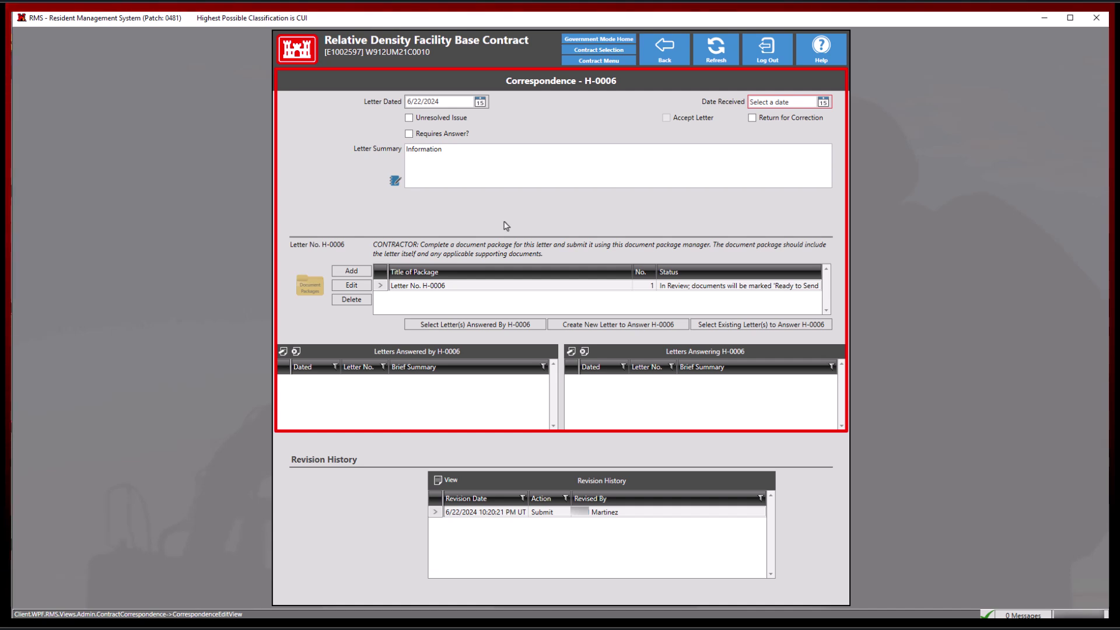
Set Date Received to 6/22/2024 and open the Letter No. H-0006 document package
left_click(822, 103)
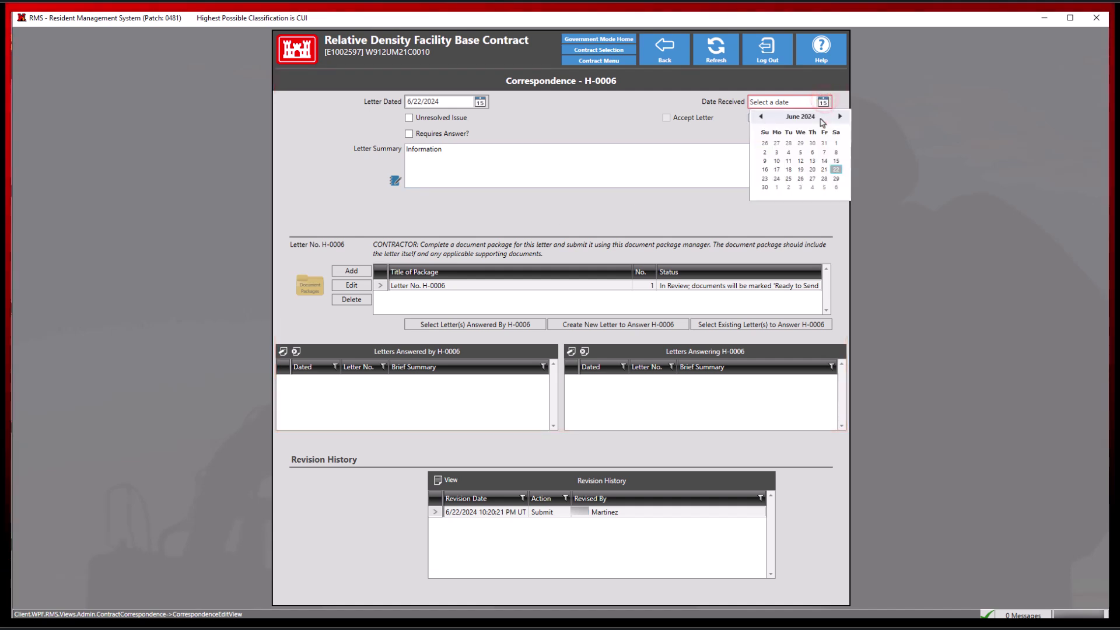
left_click(836, 169)
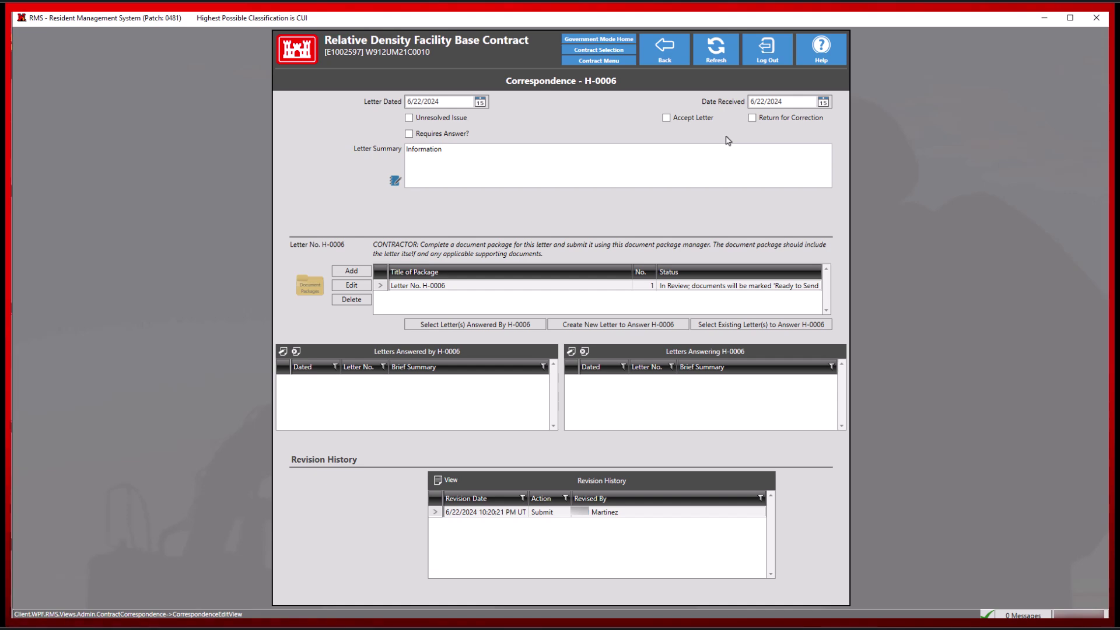
left_click(599, 288)
double_click(599, 288)
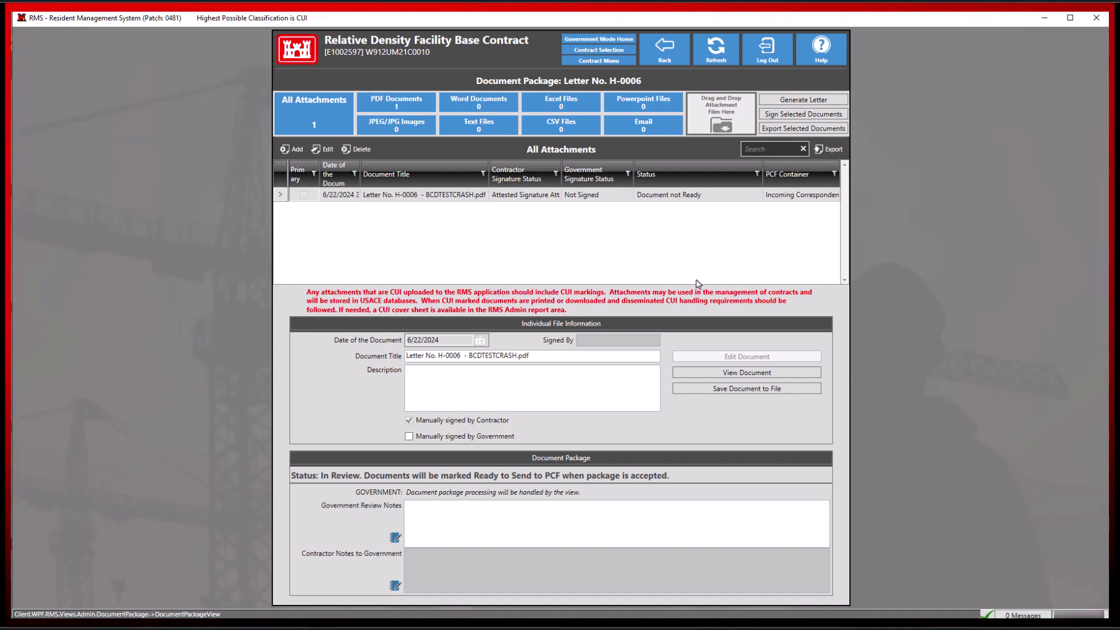
Leave the document package and go back to letter H-0006
left_click(664, 57)
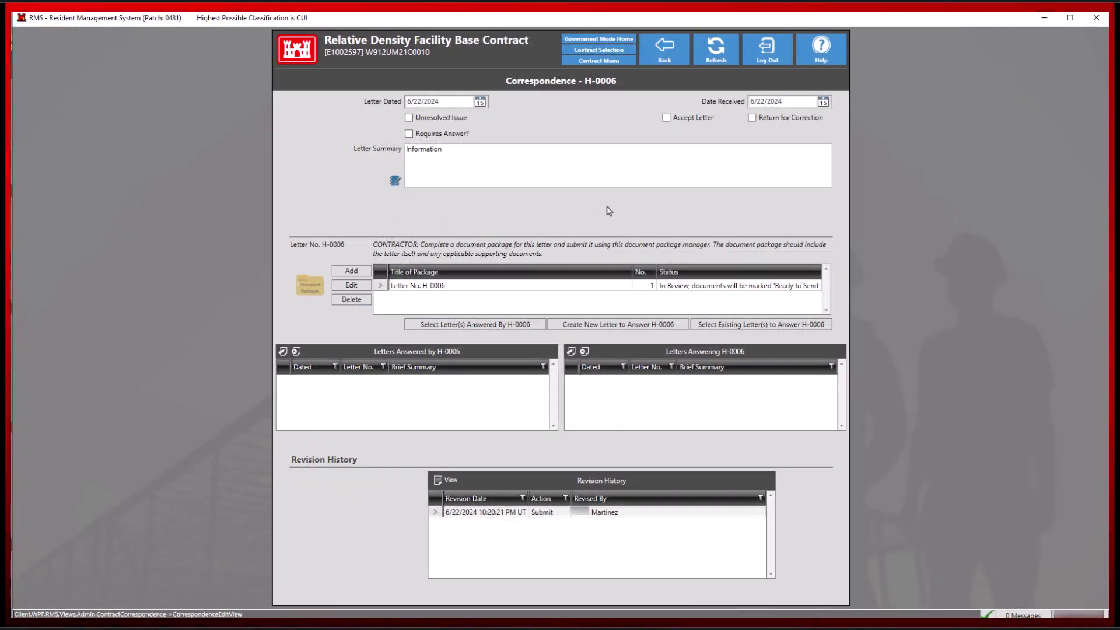
Accept letter H-0006, then sort Revision History by Action and by newest Revision Date
left_click(666, 118)
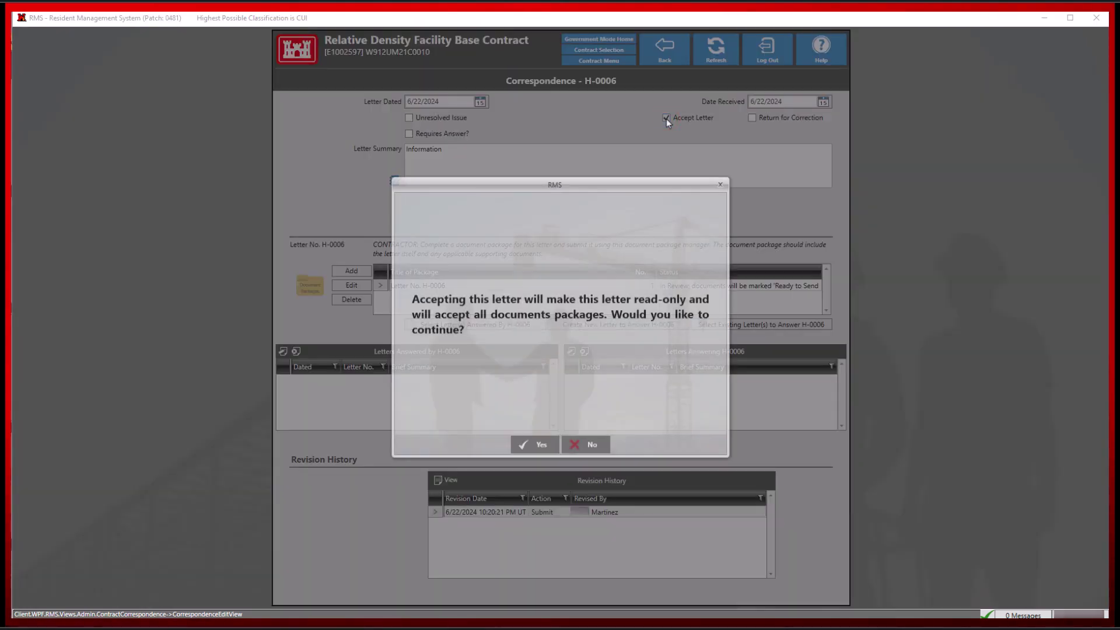
left_click(524, 445)
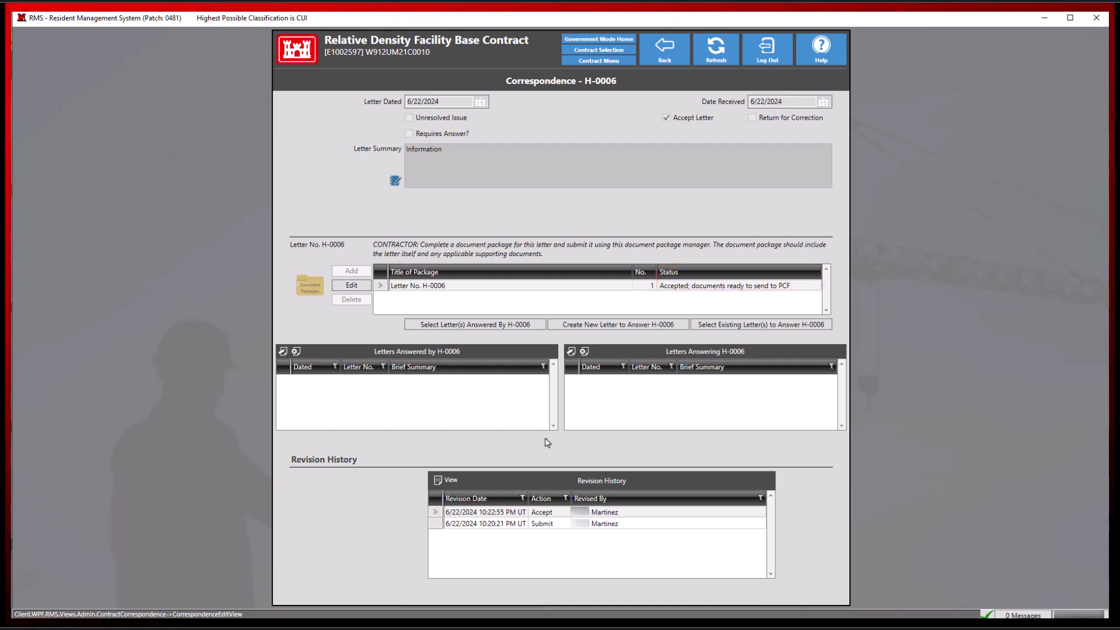
left_click(549, 498)
left_click(549, 499)
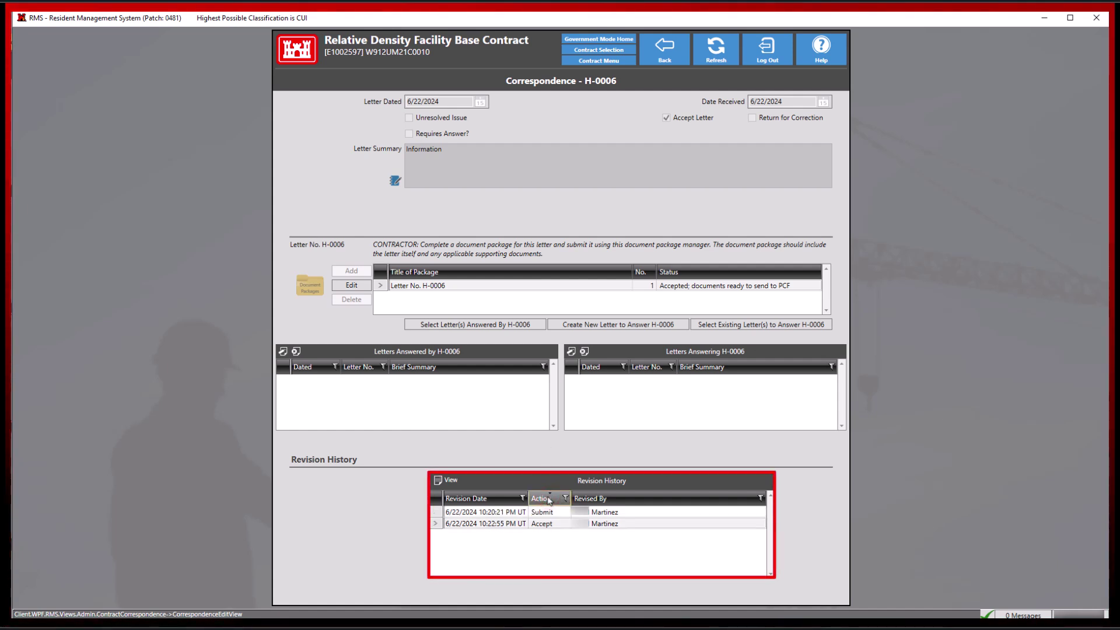
left_click(549, 499)
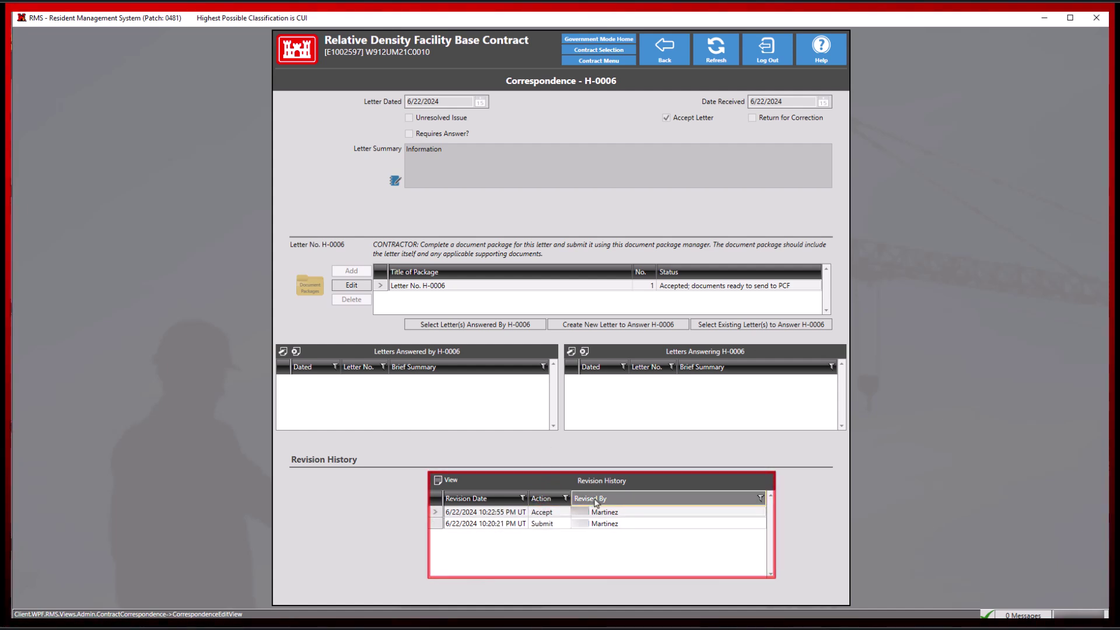
left_click(507, 499)
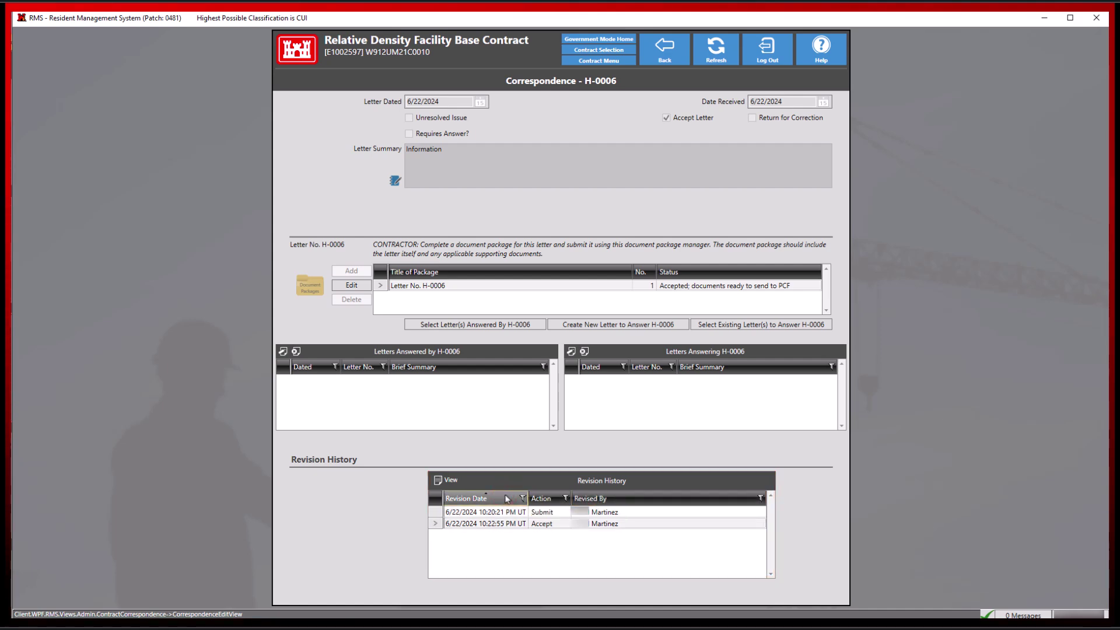
left_click(507, 499)
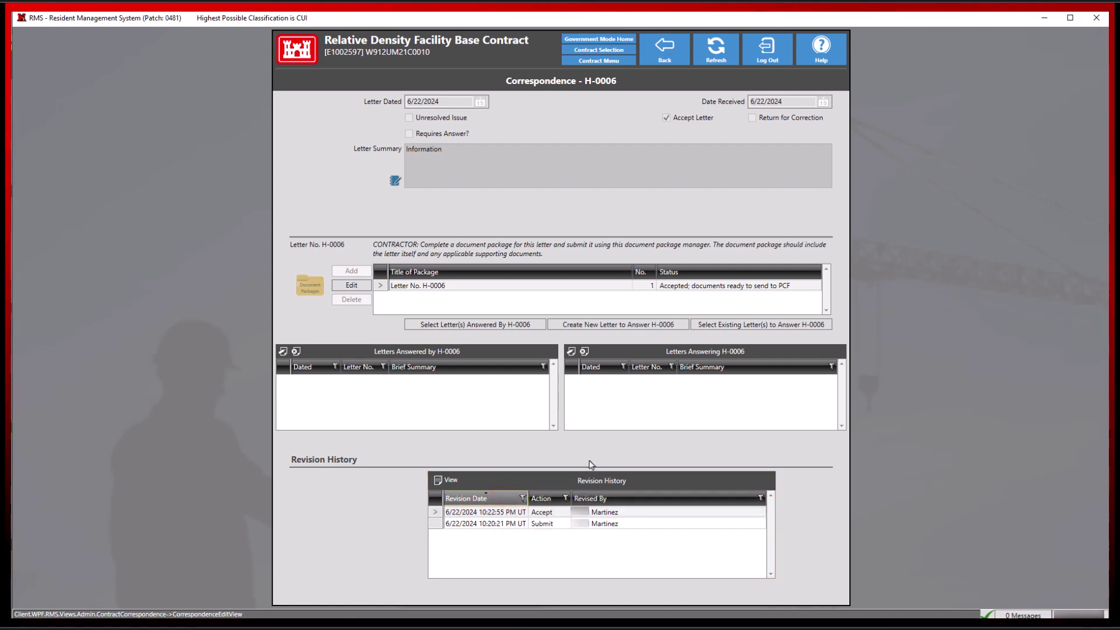